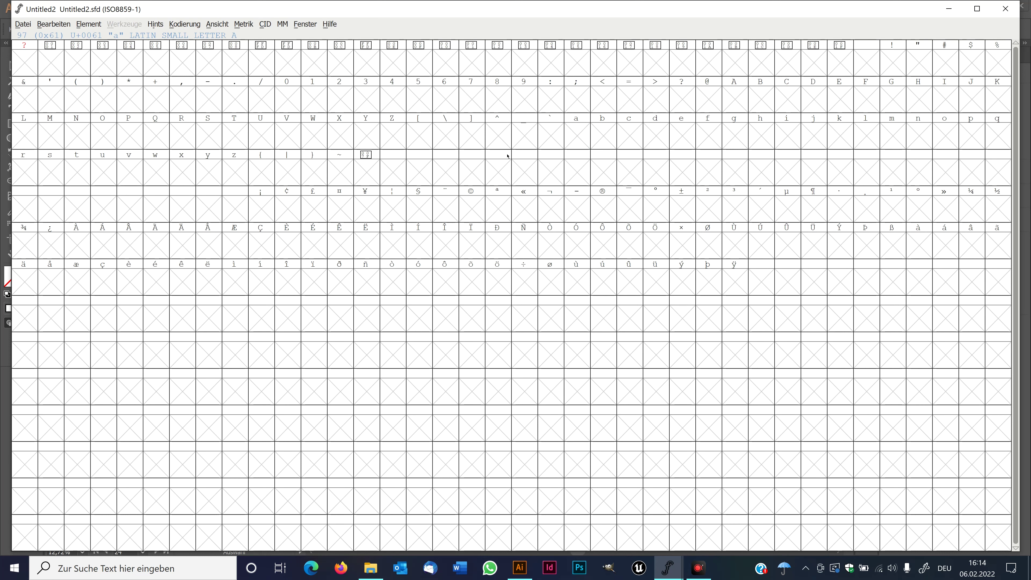
# Step: Import Zeichenfläche 1_kids_vM.svg into the lowercase a glyph slot
pyautogui.click(575, 137)
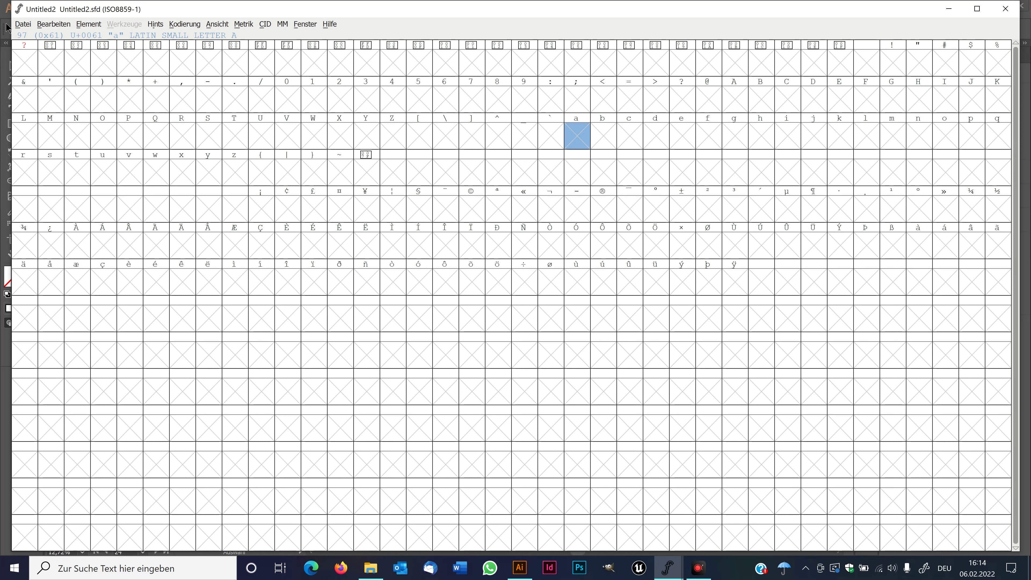
pyautogui.click(19, 23)
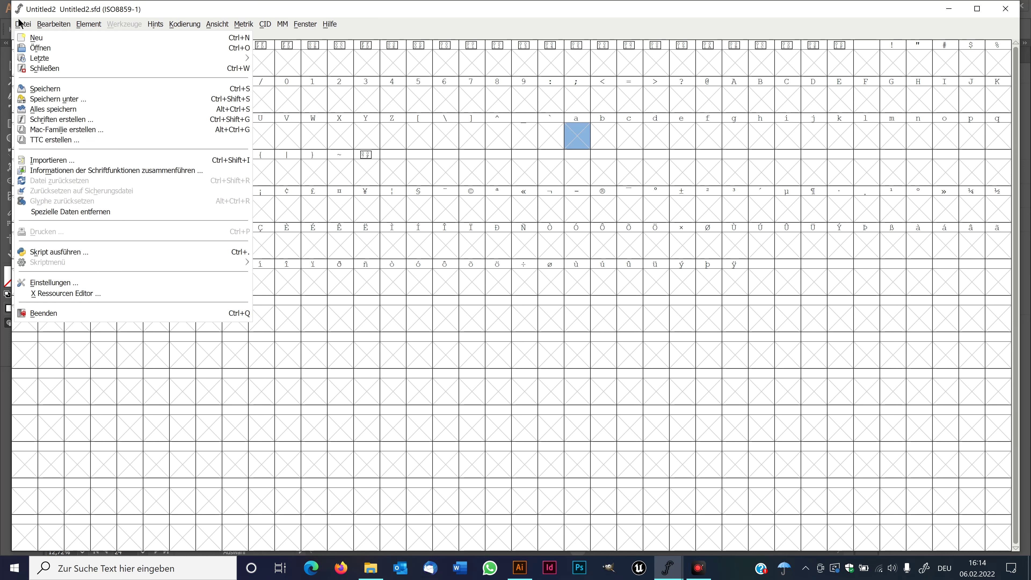
pyautogui.click(61, 160)
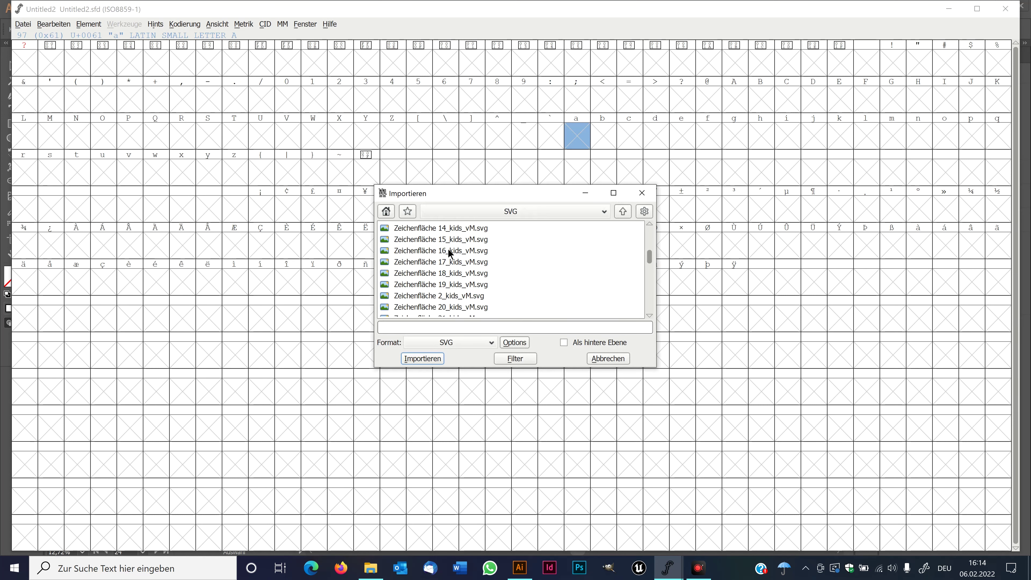
pyautogui.scroll(2, 448, 248)
pyautogui.click(443, 228)
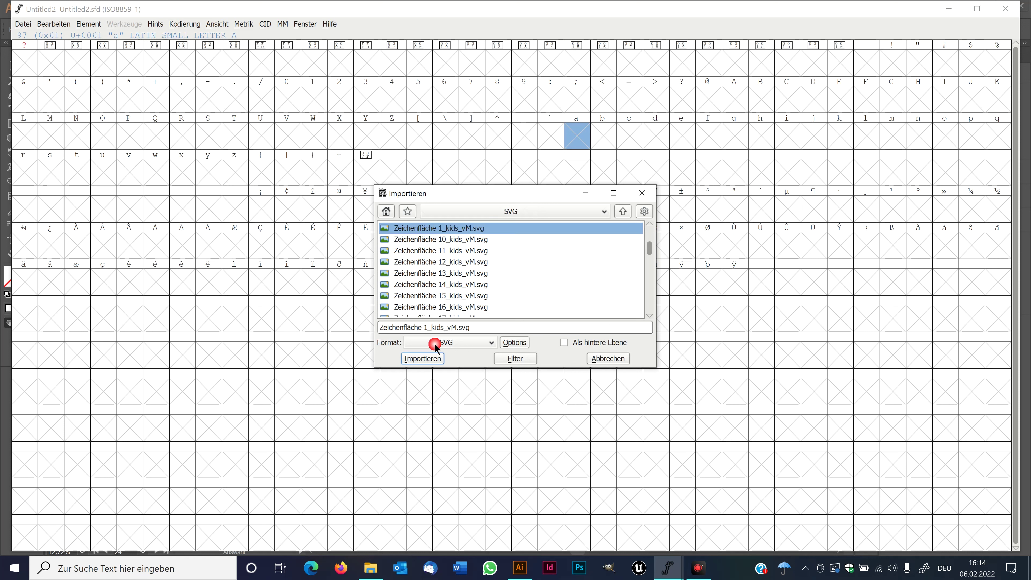
pyautogui.click(435, 363)
# Step: Import Zeichenfläche 2_kids_vM.svg into the lowercase b glyph slot
pyautogui.click(610, 143)
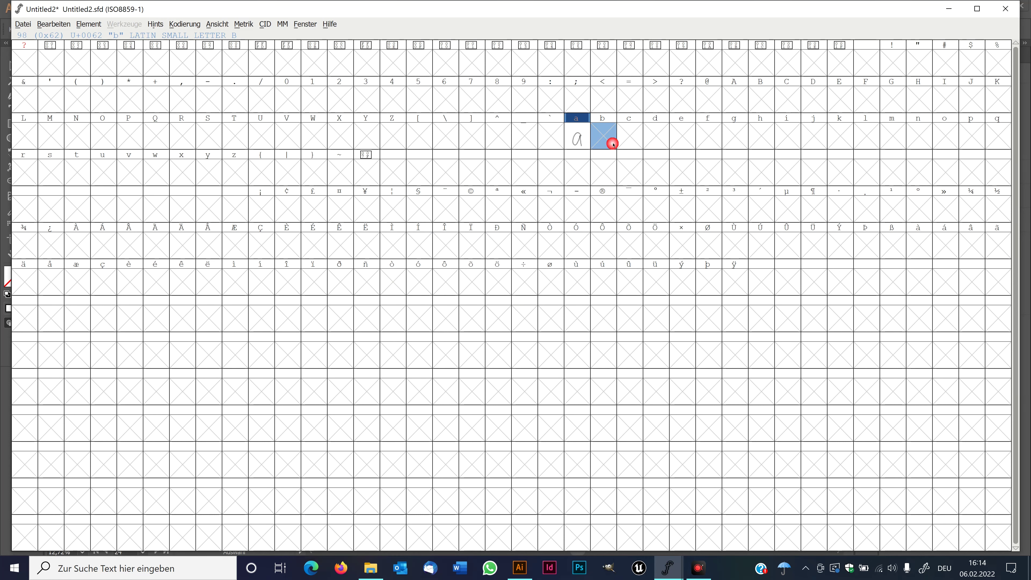
pyautogui.hotkey('ctrl', 'shift', 'i')
pyautogui.scroll(-3, 495, 289)
pyautogui.click(456, 284)
pyautogui.click(423, 359)
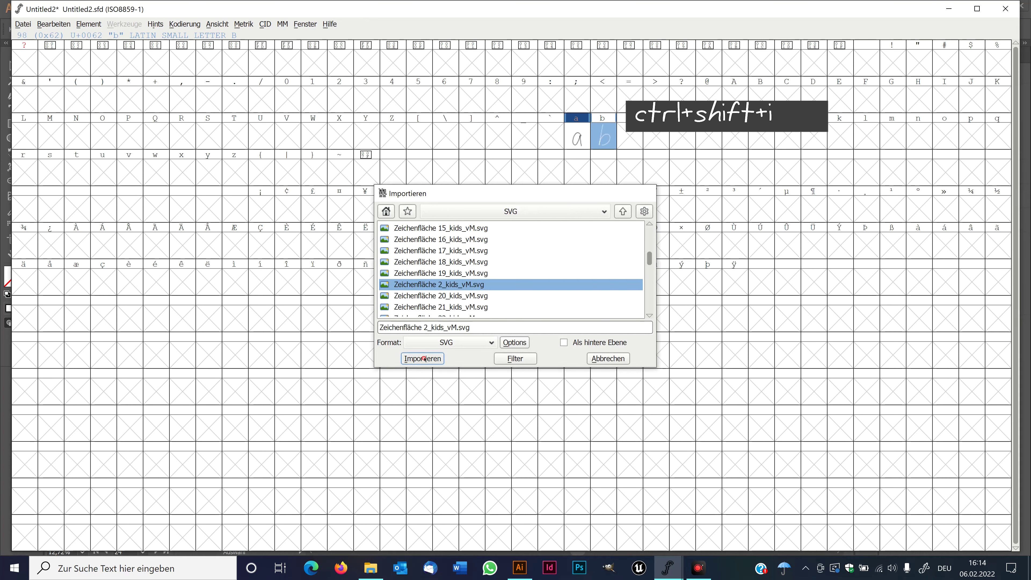
# Step: Import Zeichenfläche 3_kids_vM.svg into the lowercase c glyph slot
pyautogui.click(627, 139)
pyautogui.hotkey('ctrl', 'shift', 'i')
pyautogui.scroll(-5, 496, 286)
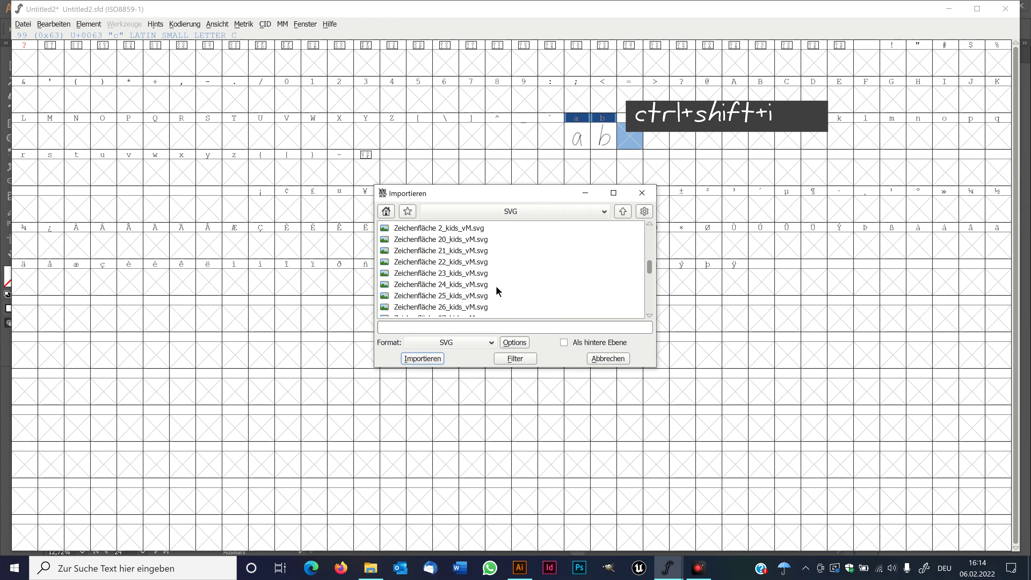
pyautogui.click(456, 284)
pyautogui.click(422, 358)
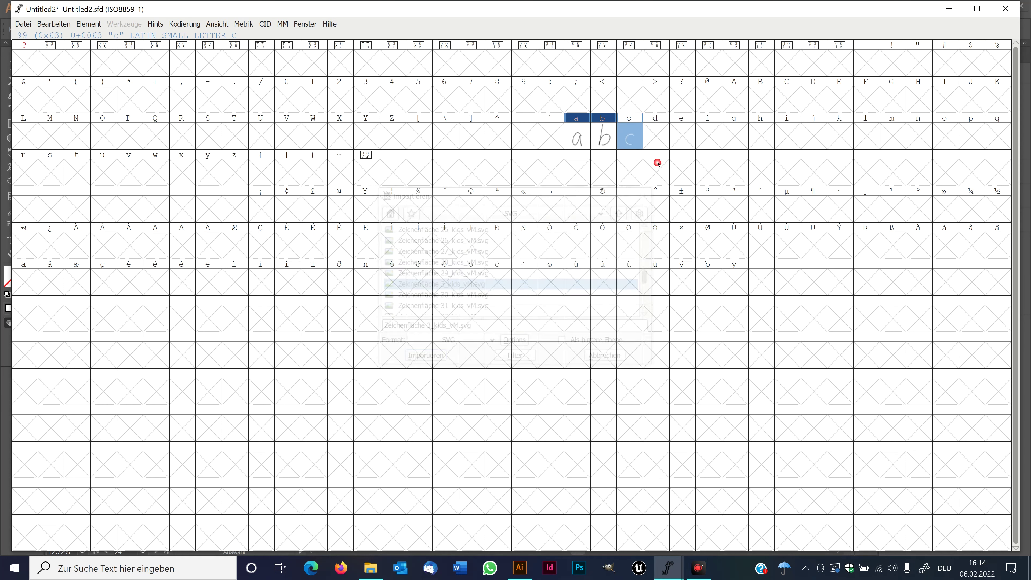
# Step: Import Zeichenfläche 4_kids_vM.svg into the lowercase d glyph slot
pyautogui.click(648, 134)
pyautogui.hotkey('ctrl', 'shift', 'i')
pyautogui.scroll(-10, 480, 286)
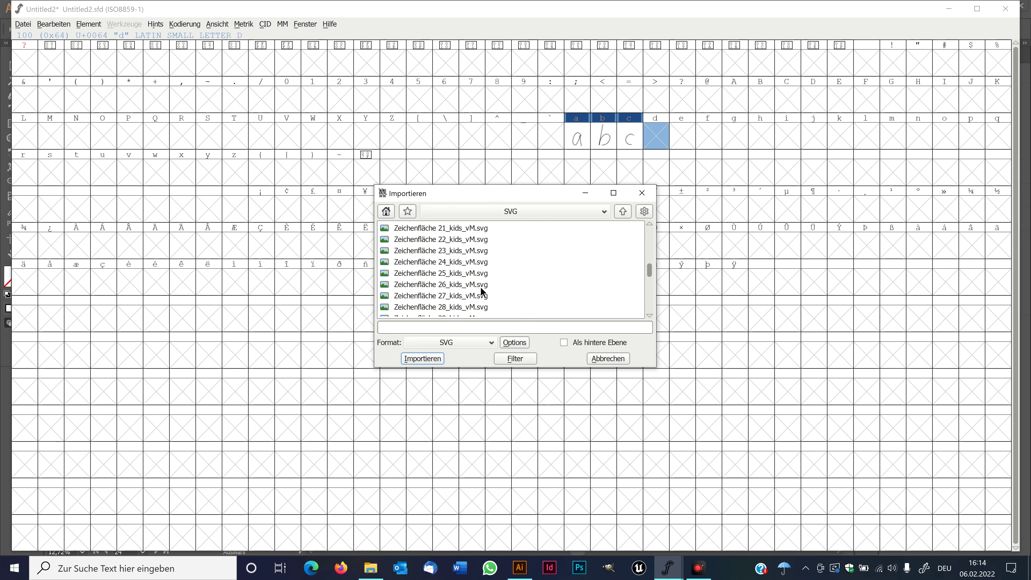
pyautogui.click(444, 229)
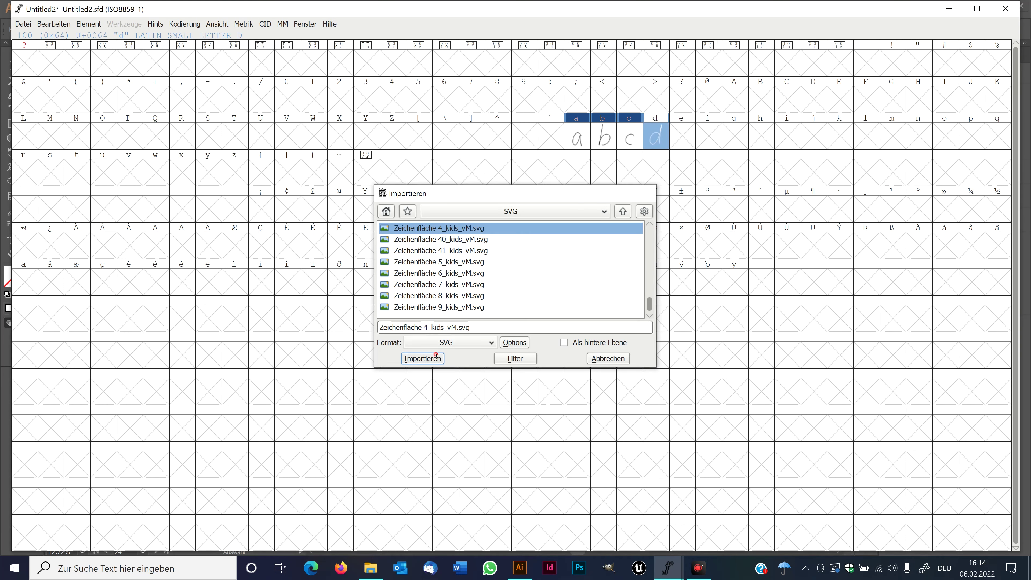
pyautogui.click(423, 358)
# Step: Import Zeichenfläche 5_kids_vM.svg into the lowercase e glyph slot
pyautogui.click(684, 136)
pyautogui.hotkey('ctrl', 'shift', 'i')
pyautogui.scroll(-10, 469, 276)
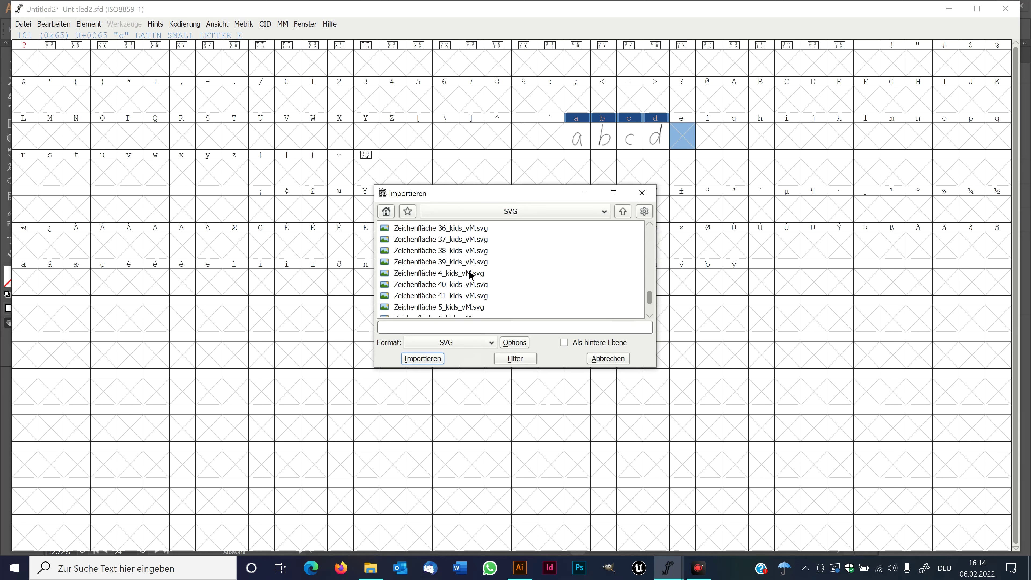
pyautogui.click(436, 262)
pyautogui.click(423, 358)
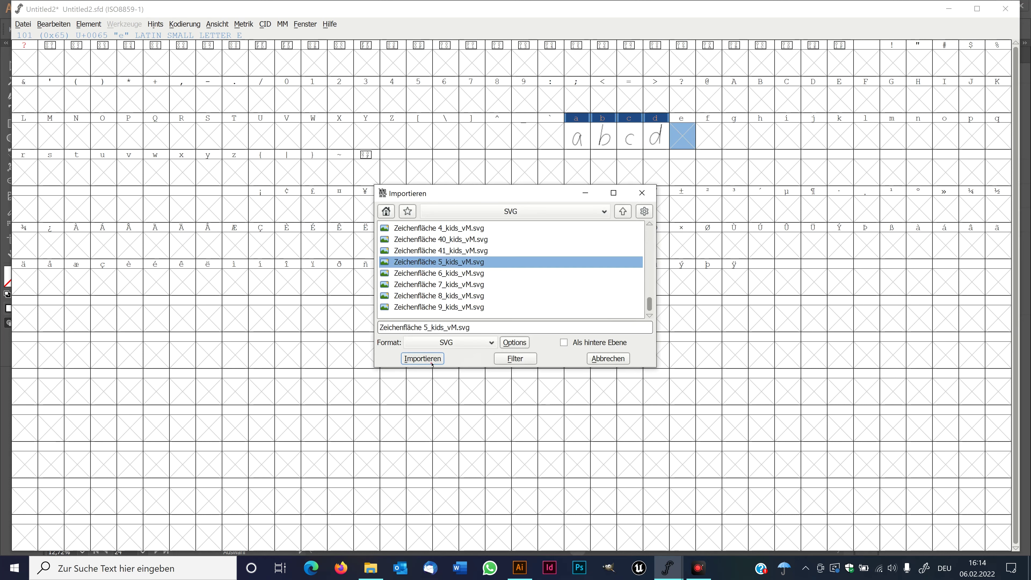
# Step: Import Zeichenfläche 6_kids_vM.svg into the lowercase f glyph slot
pyautogui.click(708, 137)
pyautogui.hotkey('ctrl', 'shift', 'i')
pyautogui.scroll(-10, 440, 300)
pyautogui.click(441, 273)
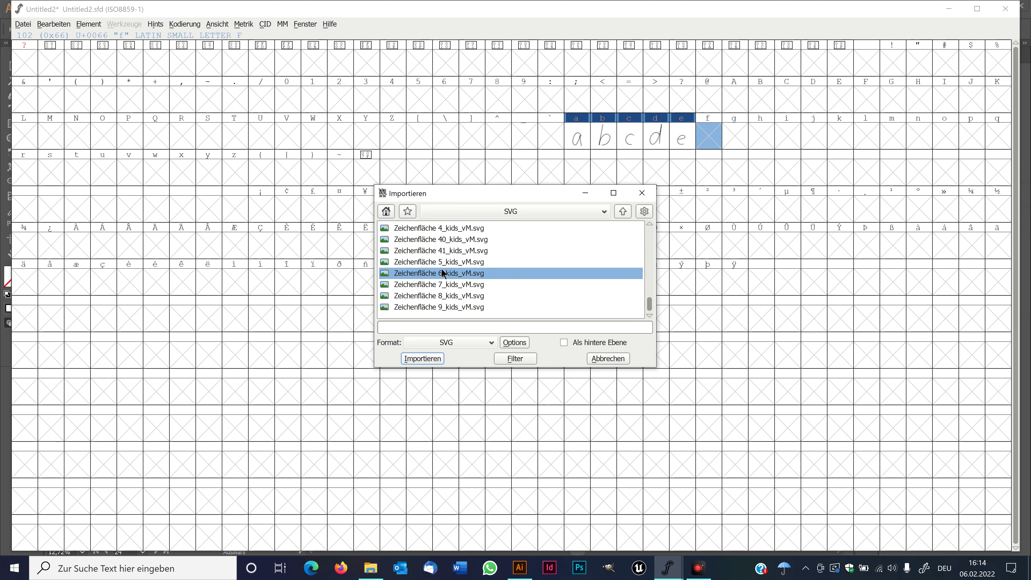
pyautogui.click(423, 358)
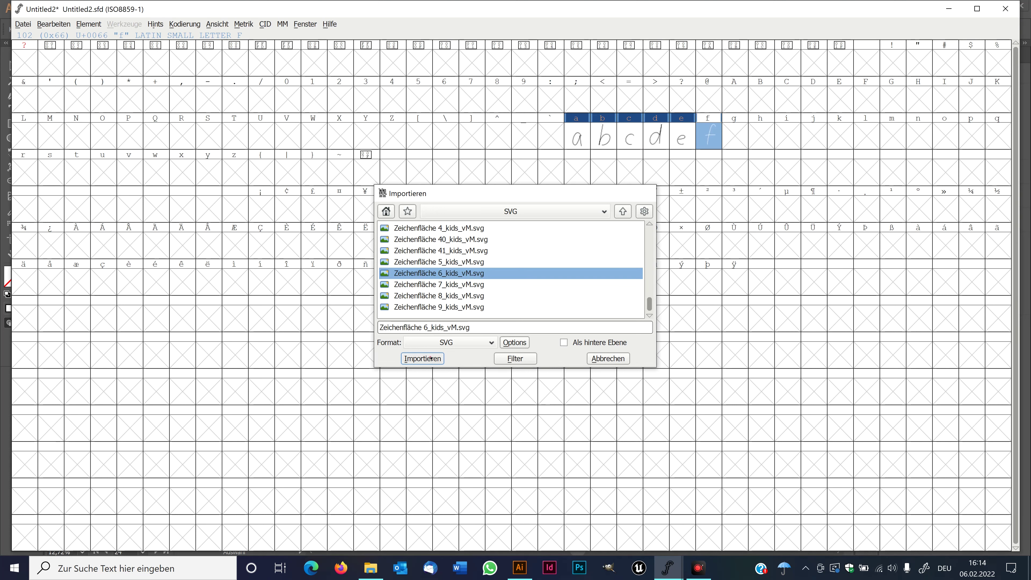
# Step: Import Zeichenfläche 7_kids_vM.svg into the lowercase g glyph slot
pyautogui.click(733, 135)
pyautogui.hotkey('ctrl', 'shift', 'i')
pyautogui.scroll(-10, 517, 256)
pyautogui.click(453, 284)
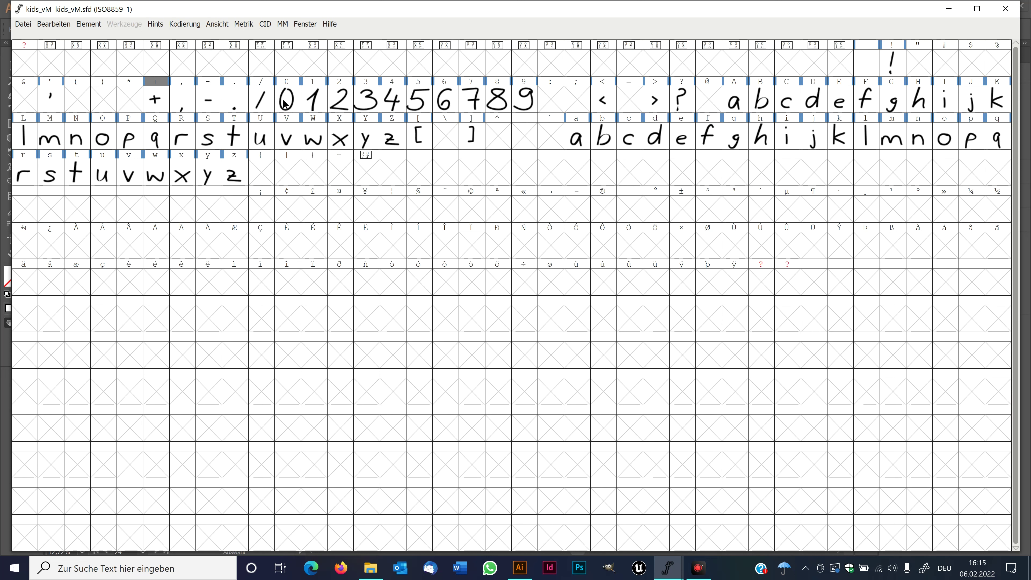
pyautogui.click(578, 136)
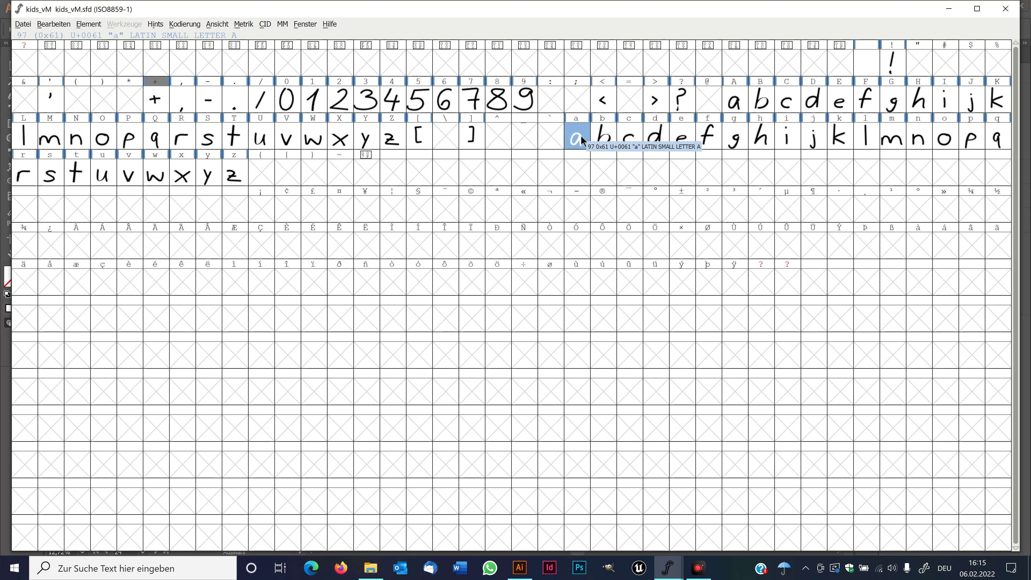
pyautogui.rightClick(582, 140)
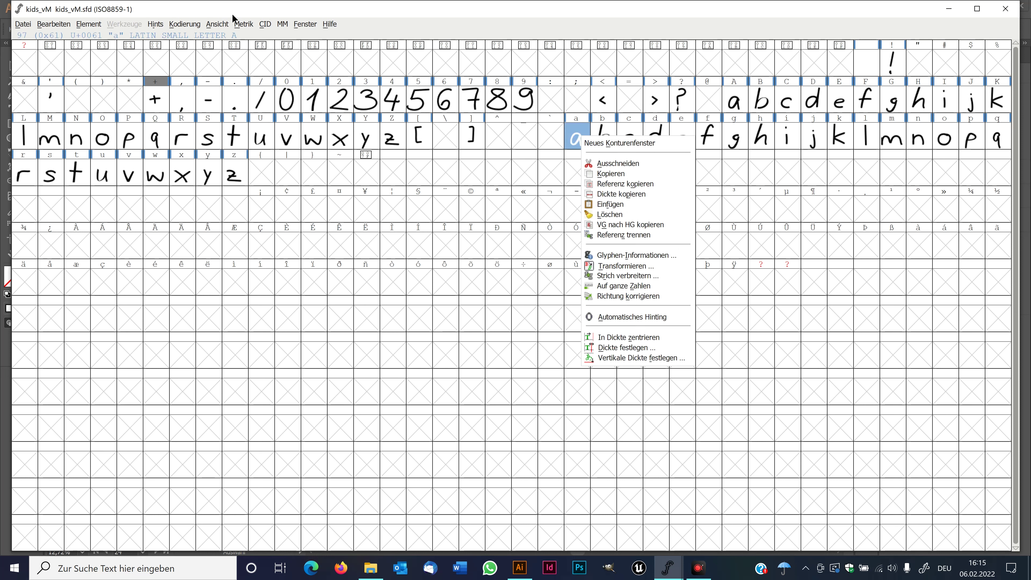
pyautogui.click(97, 19)
pyautogui.click(93, 24)
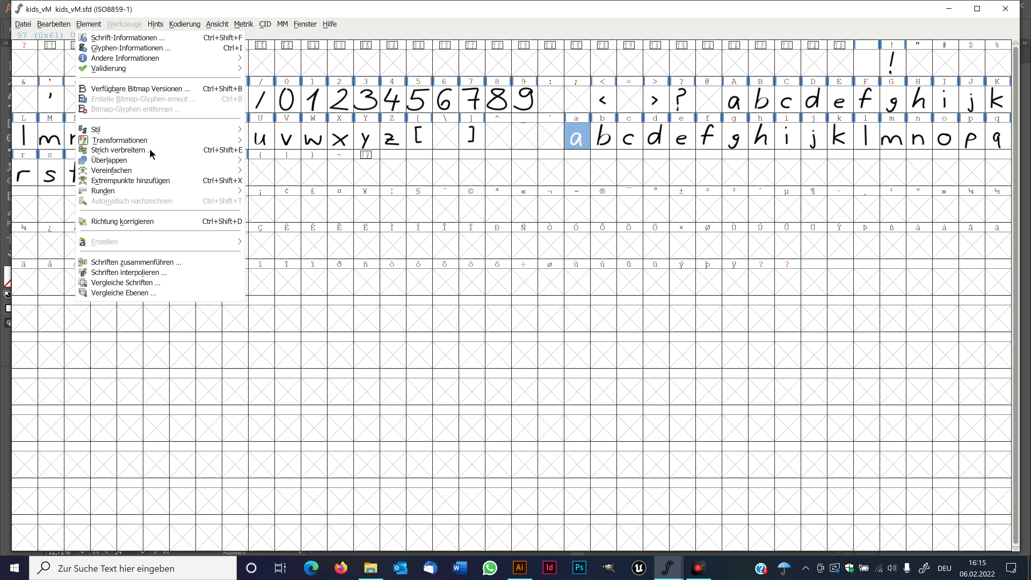
pyautogui.press('Escape')
# Step: Expand the strokes of all glyphs with a circular nib, width 50, height 50 and nib angle 45
pyautogui.hotkey('ctrl', 'a')
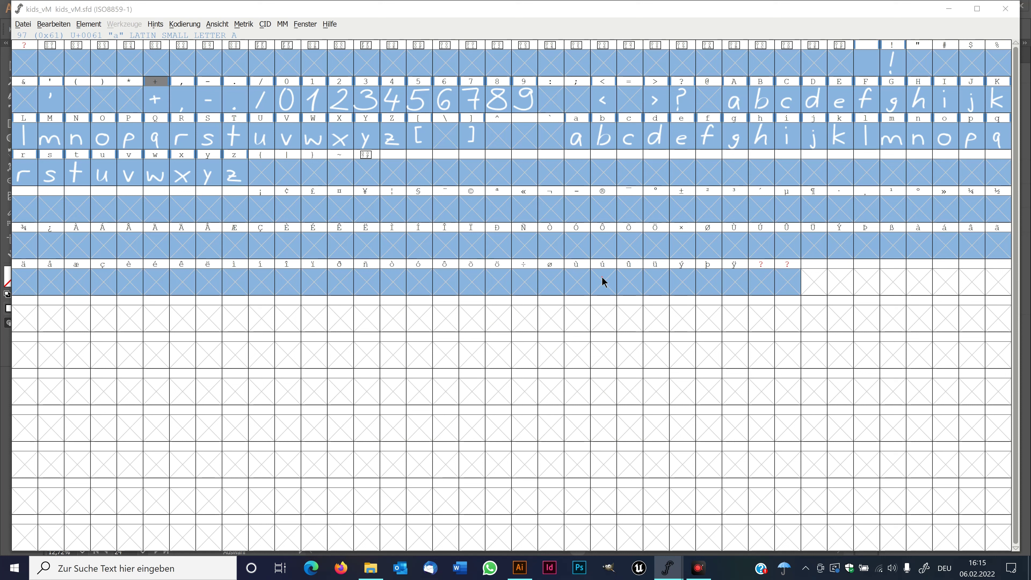
pyautogui.hotkey('ctrl', 'shift', 'e')
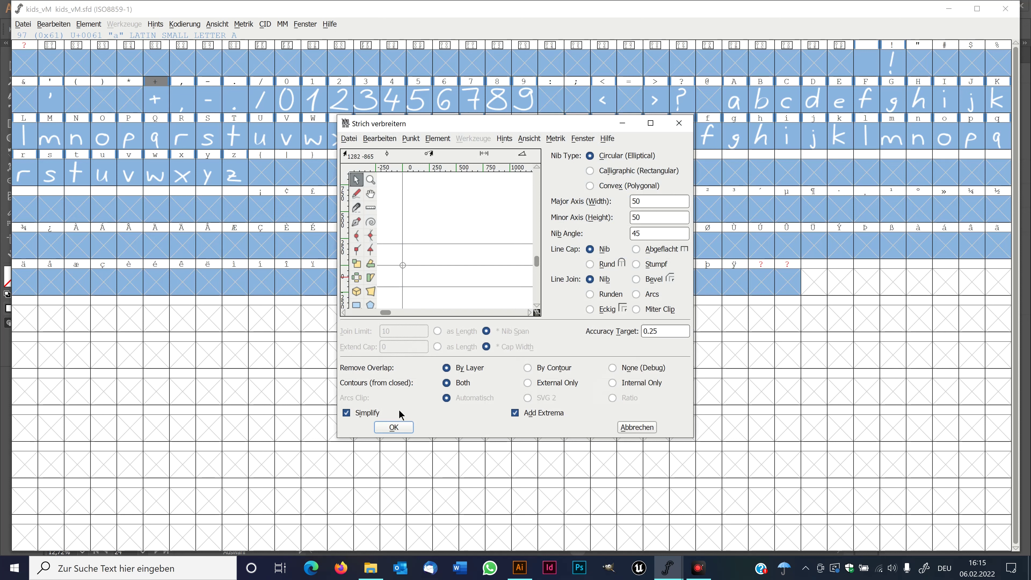
pyautogui.click(399, 426)
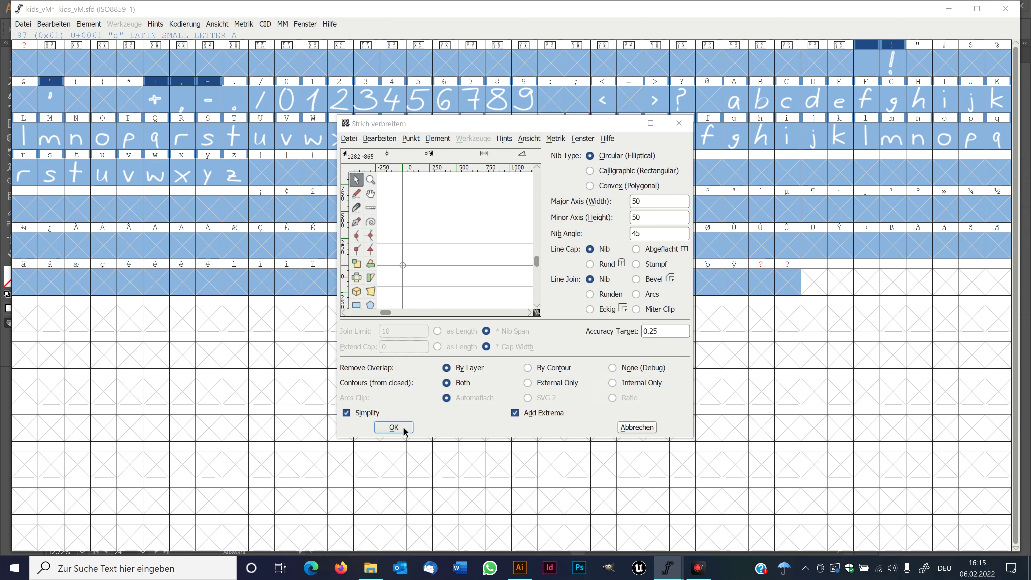
pyautogui.click(526, 198)
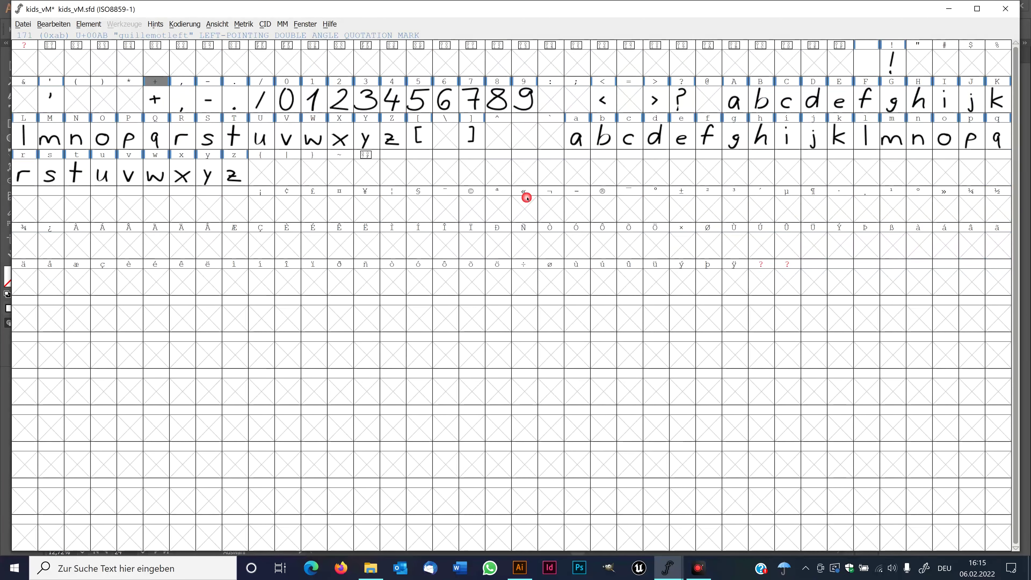
# Step: Try to widen the lowercase a by moving its advance-width line in the outline editor, undo it and close the editor
pyautogui.doubleClick(580, 134)
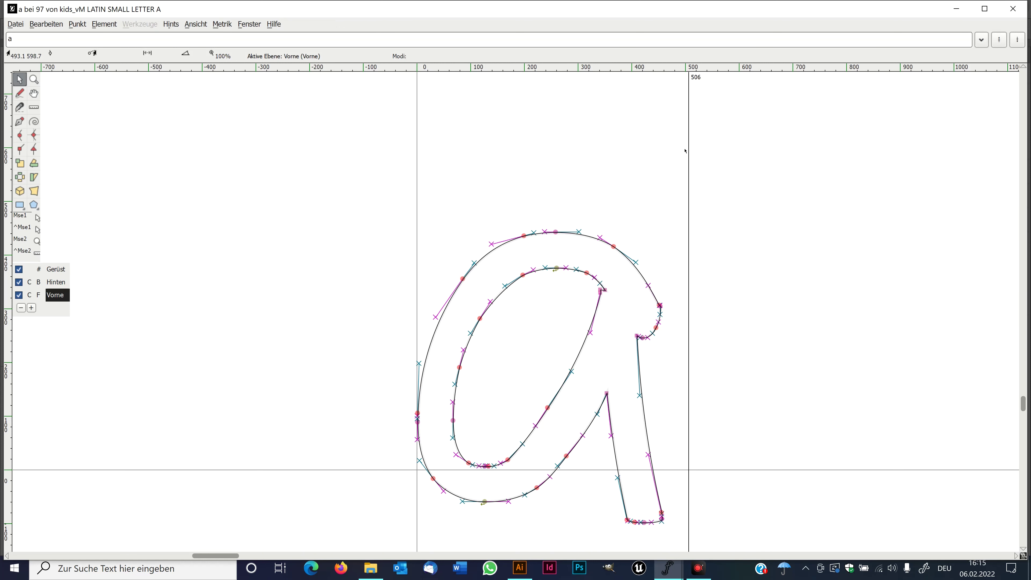
pyautogui.moveTo(693, 151); pyautogui.dragTo(706, 173)
pyautogui.hotkey('ctrl', 'z')
pyautogui.click(1012, 9)
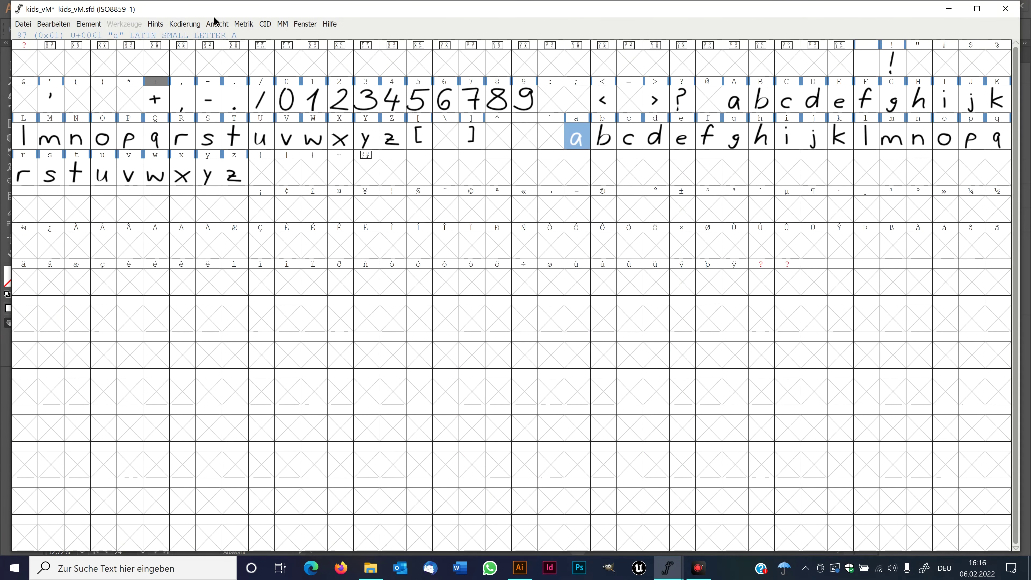
# Step: Review the left-bearing settings and the combined left-and-right bearing settings for the lowercase a without applying changes
pyautogui.click(239, 24)
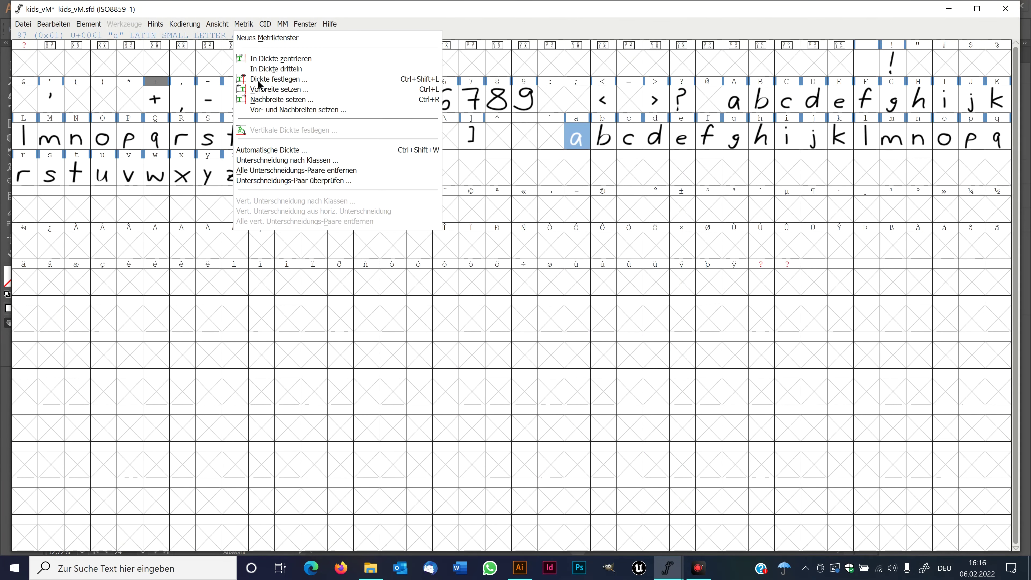
pyautogui.click(265, 90)
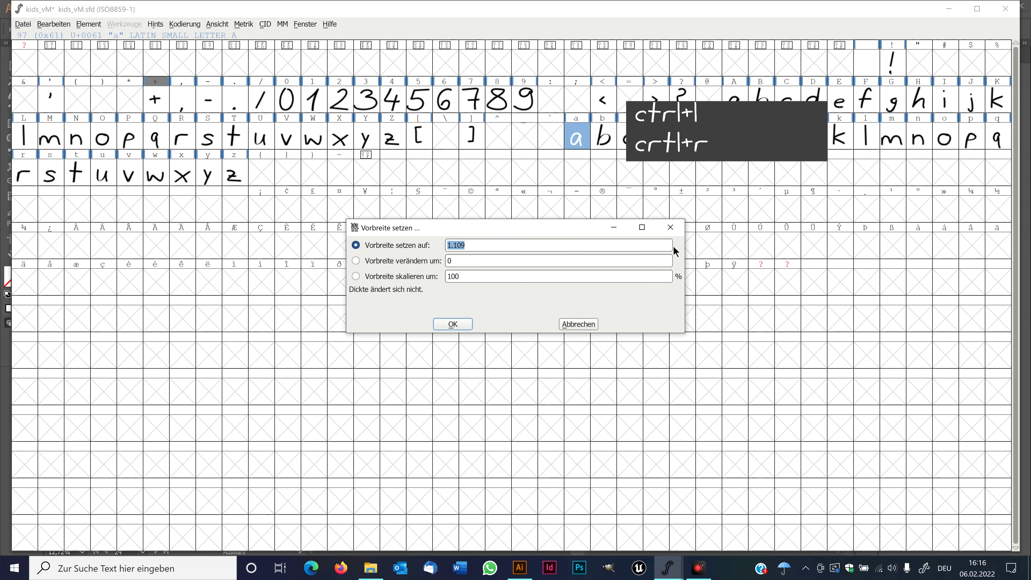
pyautogui.click(670, 227)
pyautogui.click(239, 24)
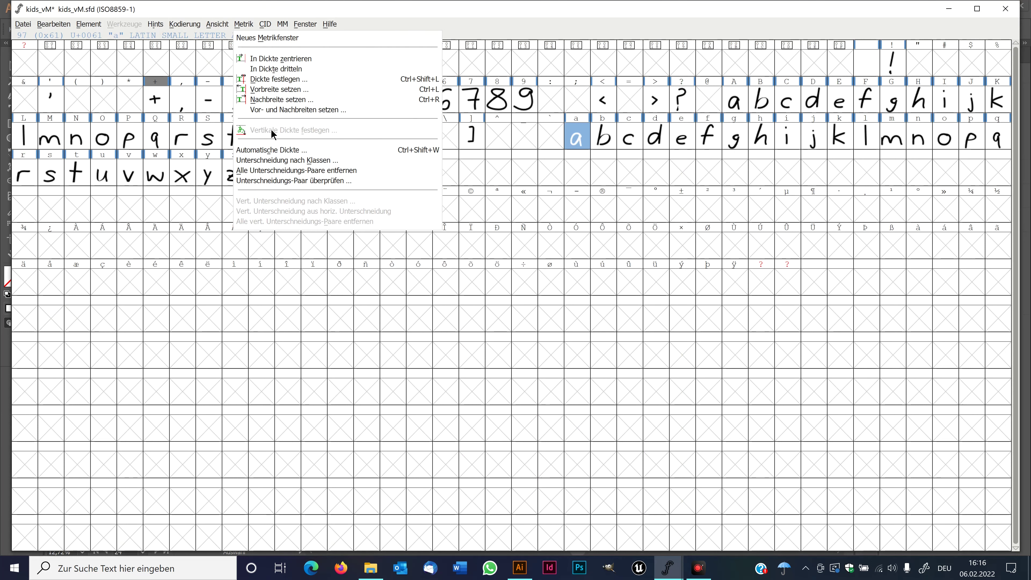
pyautogui.click(254, 109)
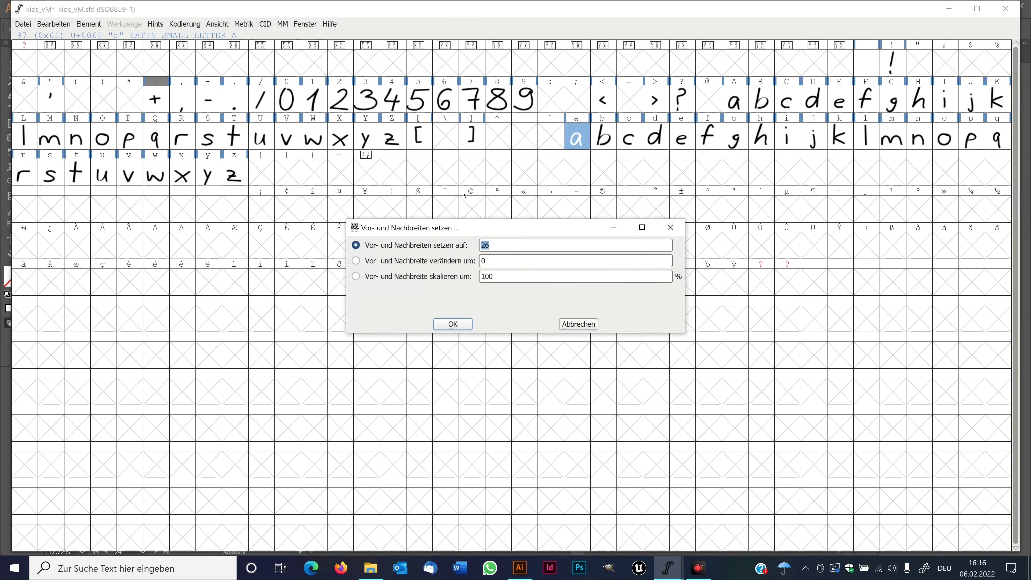
pyautogui.click(670, 228)
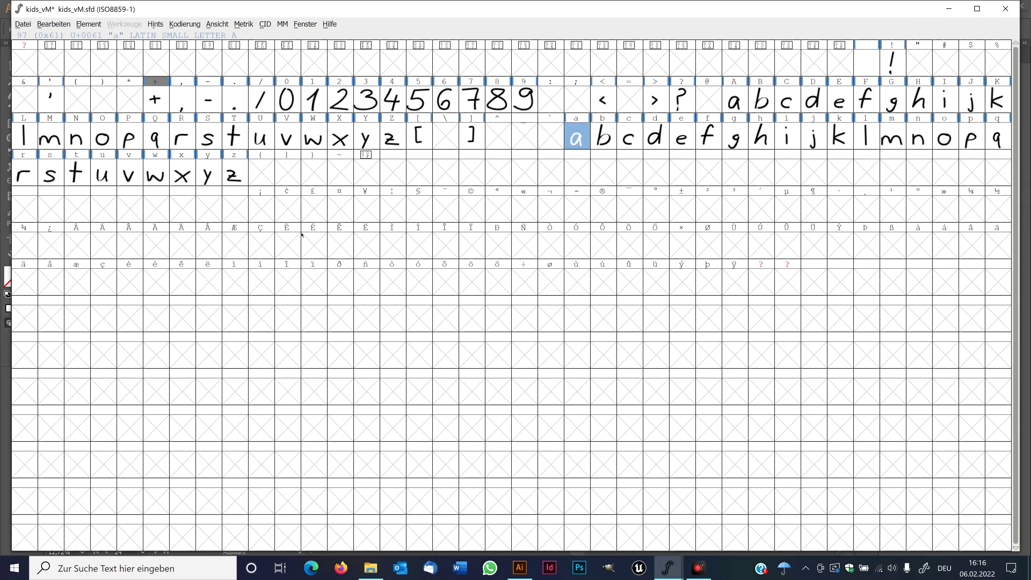
# Step: Remove the overlaps in all glyphs and save the font project
pyautogui.hotkey('ctrl', 'a')
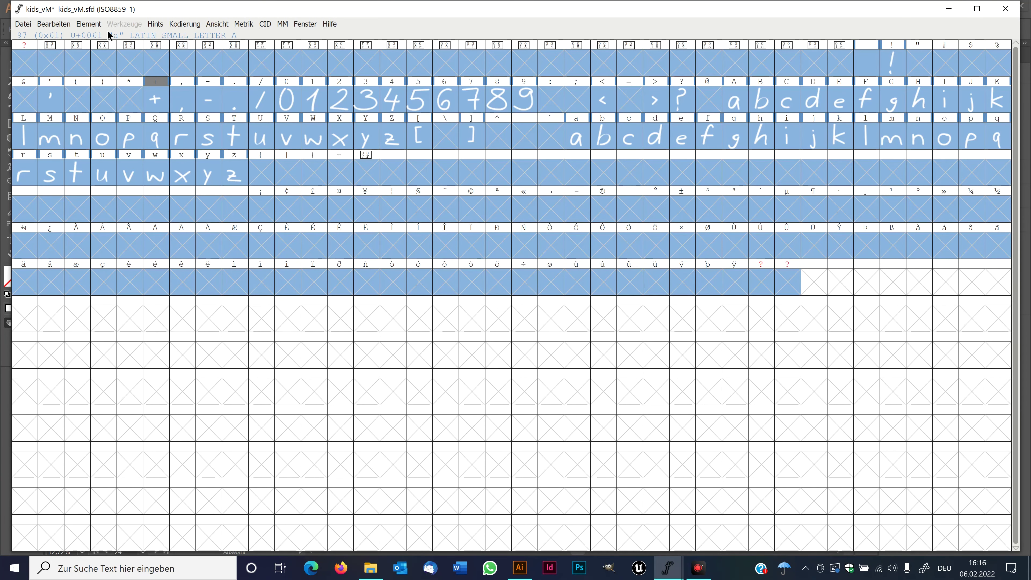
pyautogui.click(94, 24)
pyautogui.moveTo(234, 160)
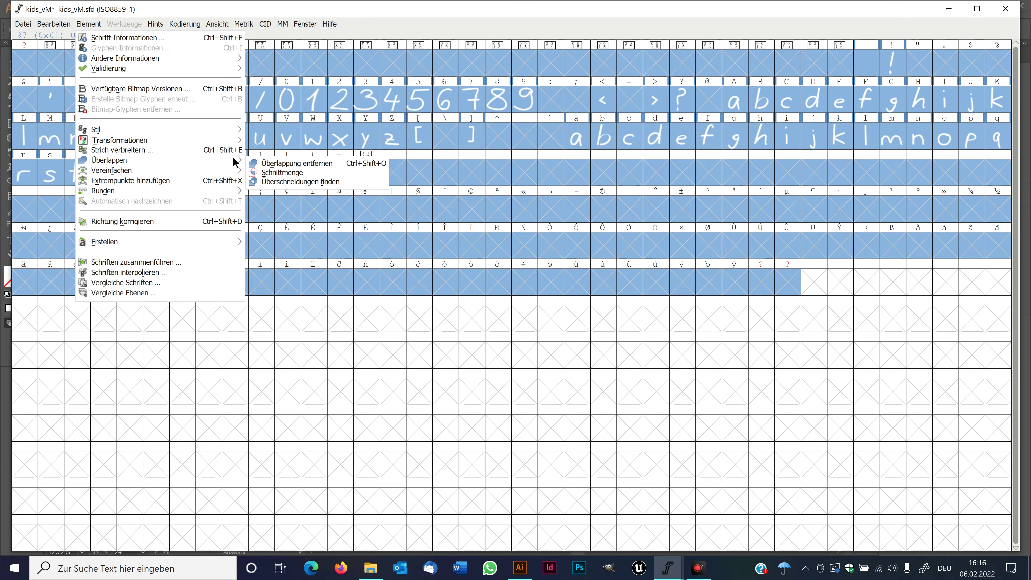
pyautogui.hotkey('ctrl', 'shift', 'o')
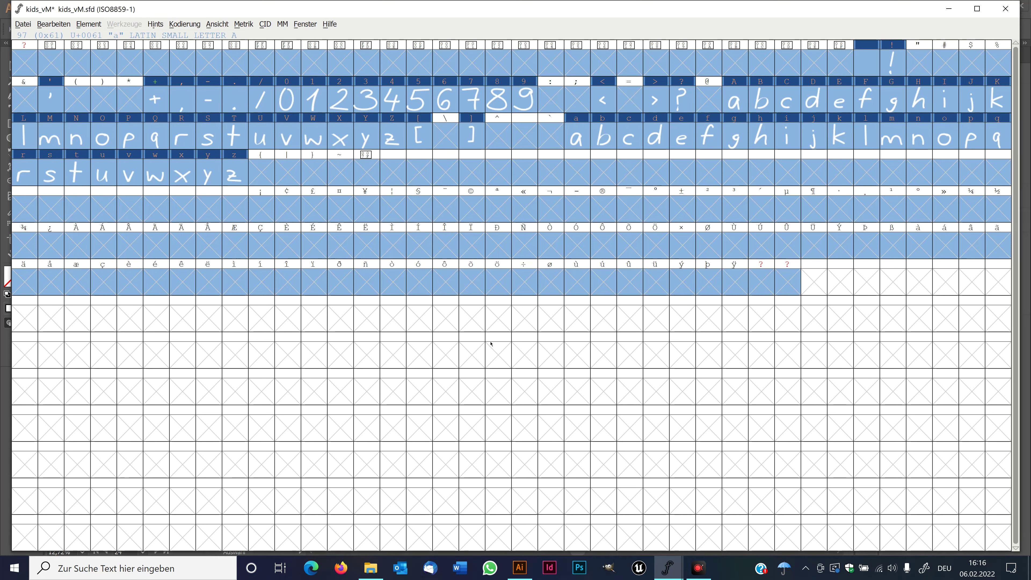
pyautogui.click(333, 185)
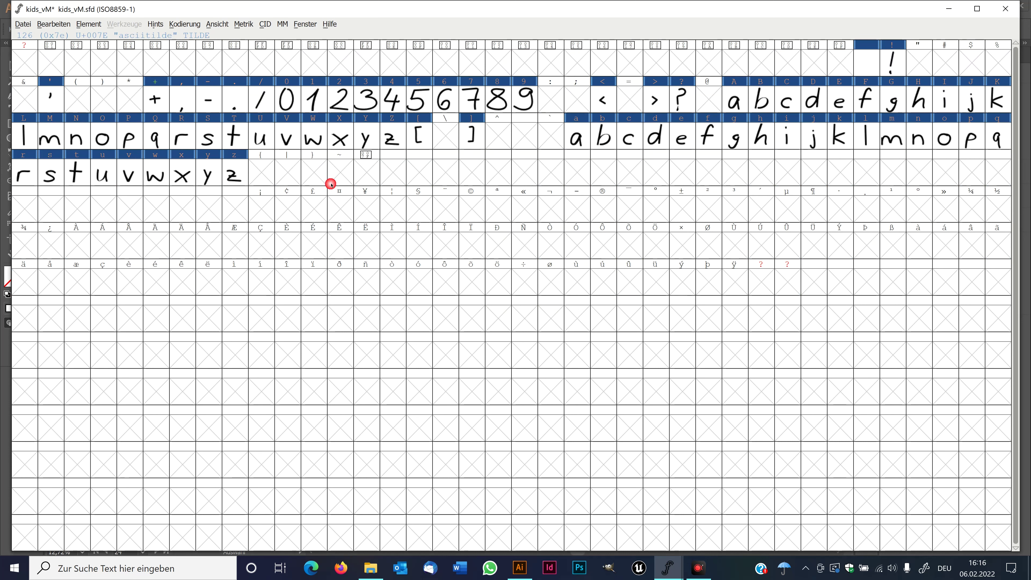
pyautogui.hotkey('ctrl', 's')
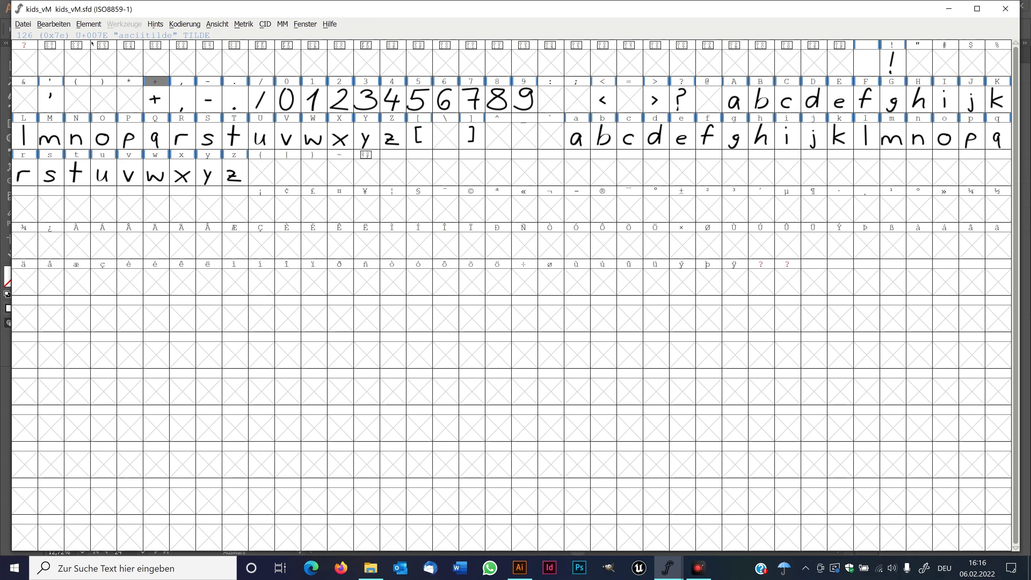
# Step: Review the PostScript name and general metrics in the font information of kids_vM and accept the settings
pyautogui.click(83, 24)
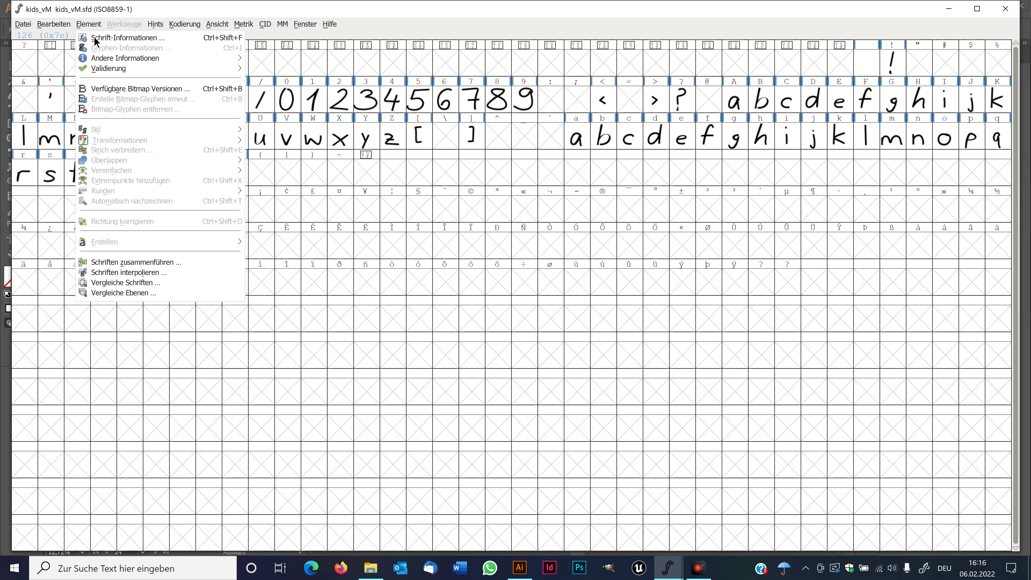
pyautogui.hotkey('ctrl', 'shift', 'f')
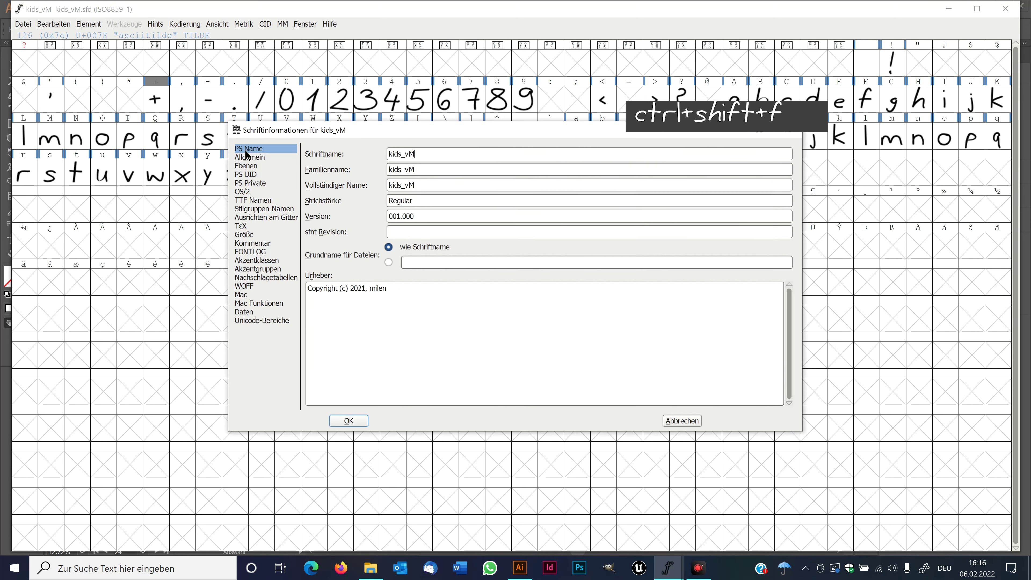
pyautogui.click(251, 159)
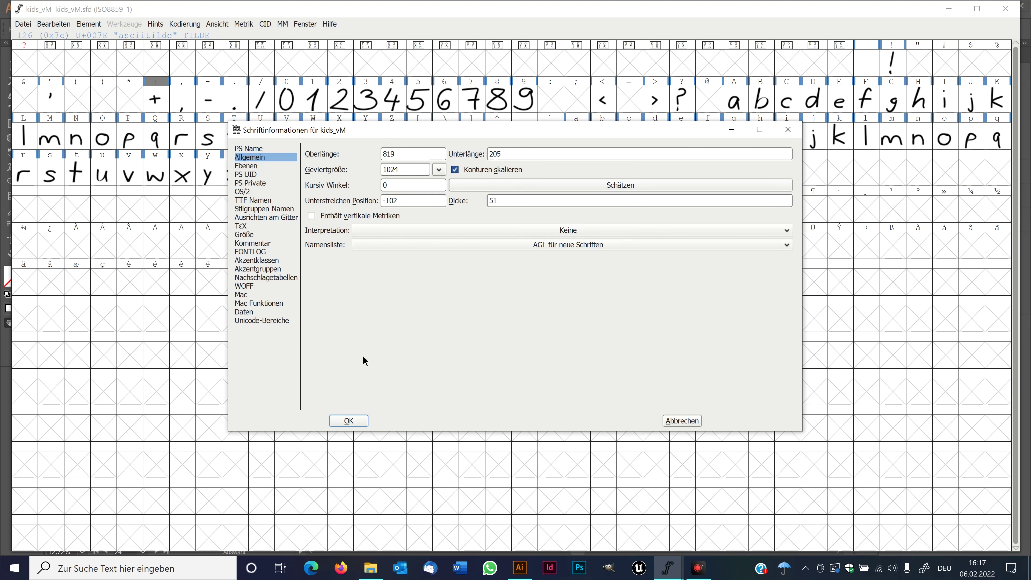
pyautogui.click(350, 422)
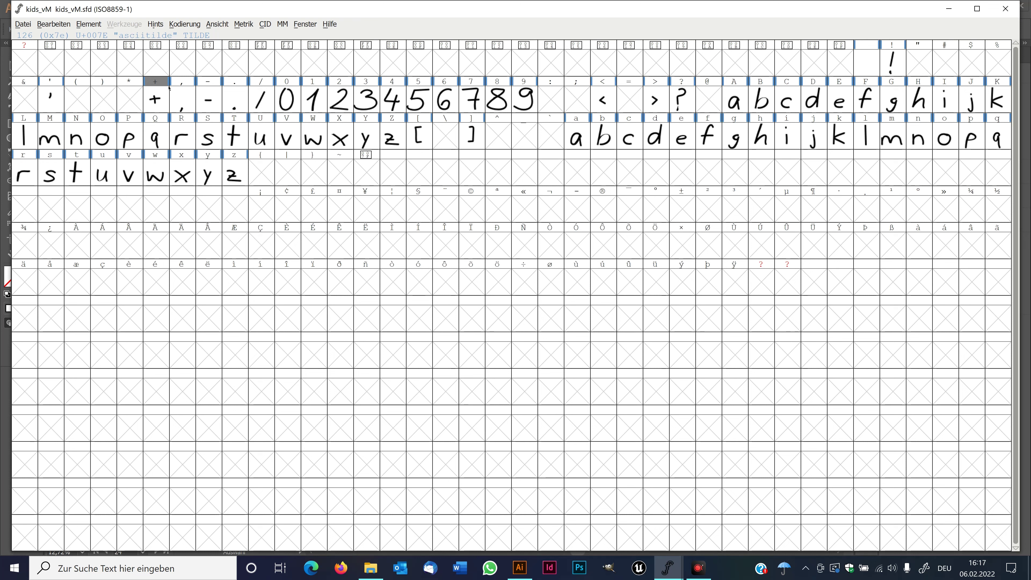
# Step: Examine the font generation options and available output formats for kids_vM.ttf, keeping TrueType, and close the dialog without generating
pyautogui.click(22, 25)
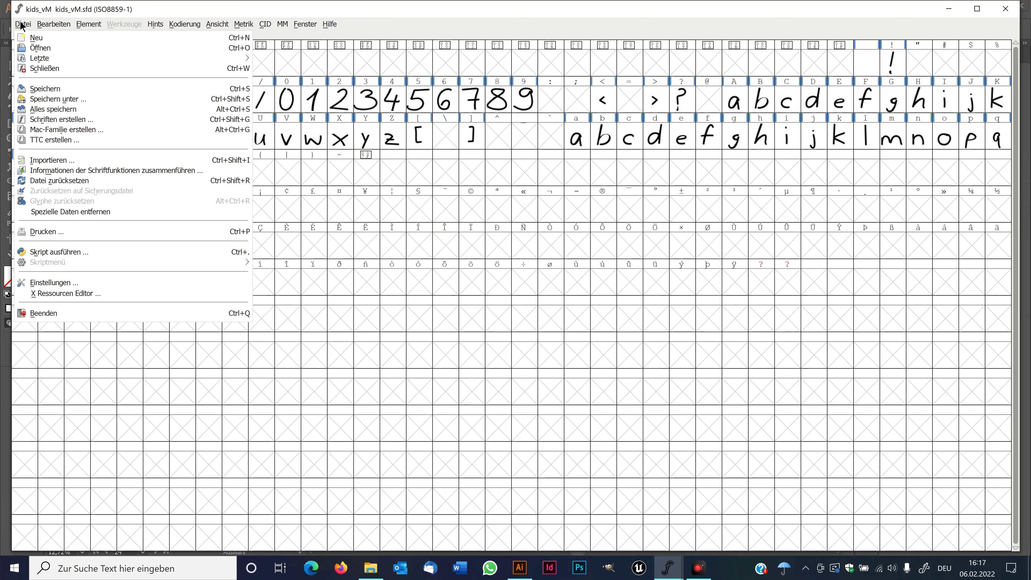
pyautogui.click(45, 119)
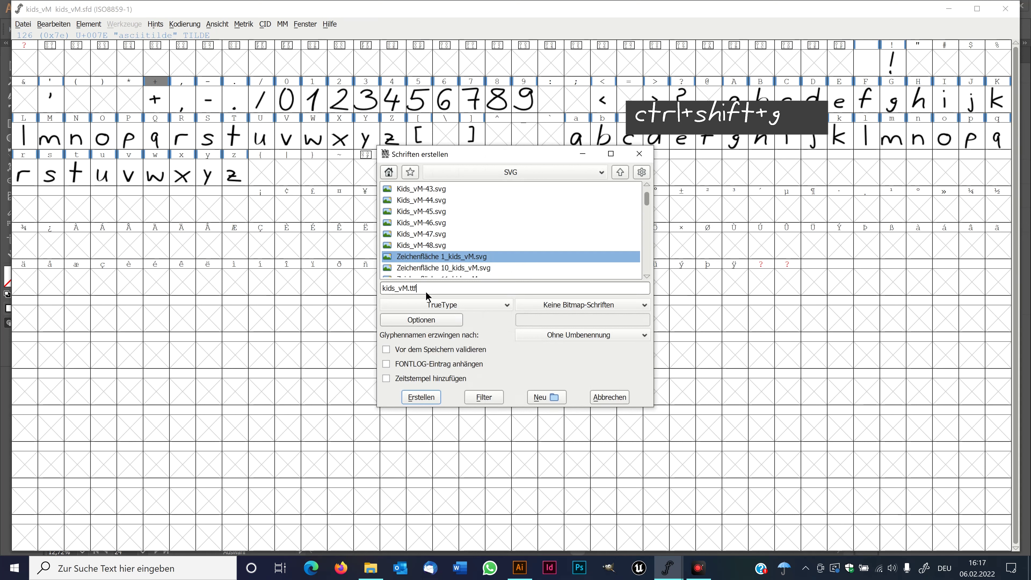
pyautogui.click(474, 304)
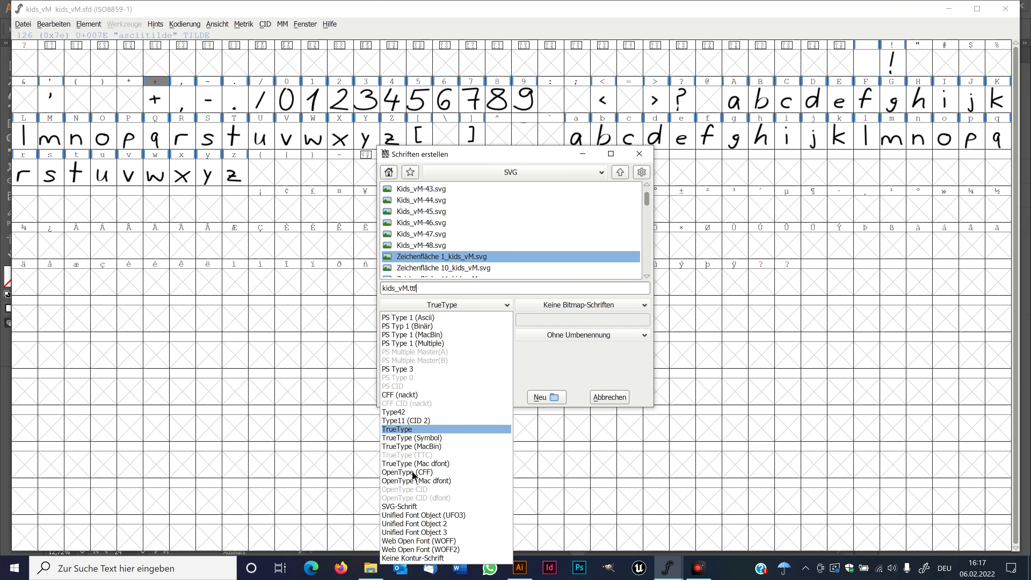
pyautogui.click(496, 305)
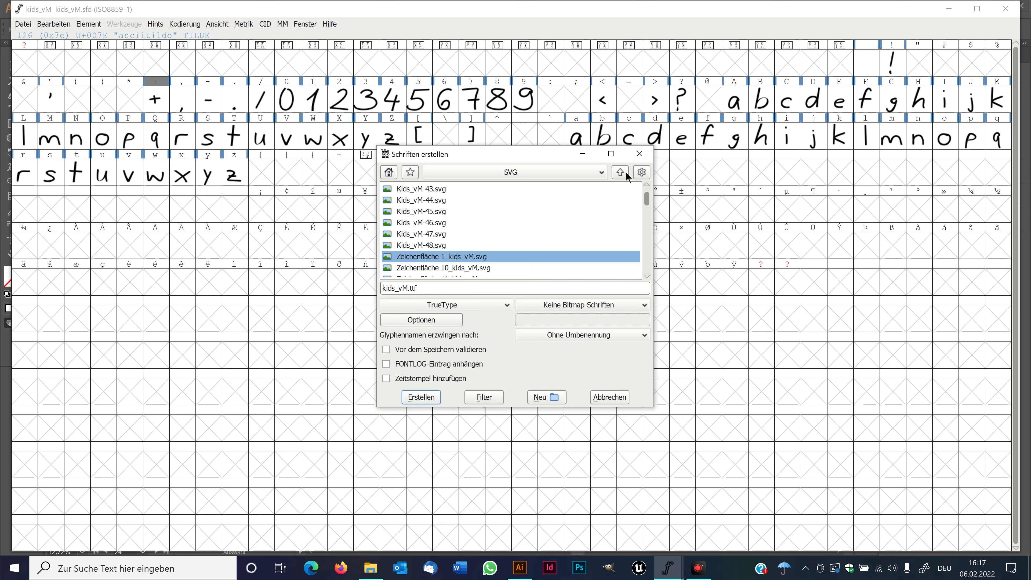
pyautogui.click(641, 152)
# Step: Switch to File Explorer, open the generated kids_vM font file in the Font folder and install it
pyautogui.click(370, 568)
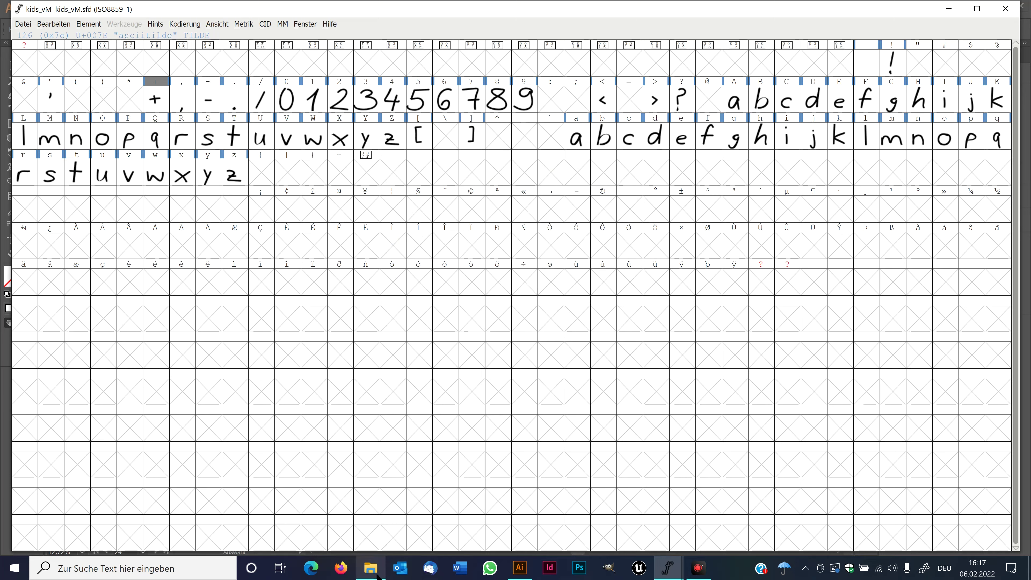
pyautogui.doubleClick(144, 210)
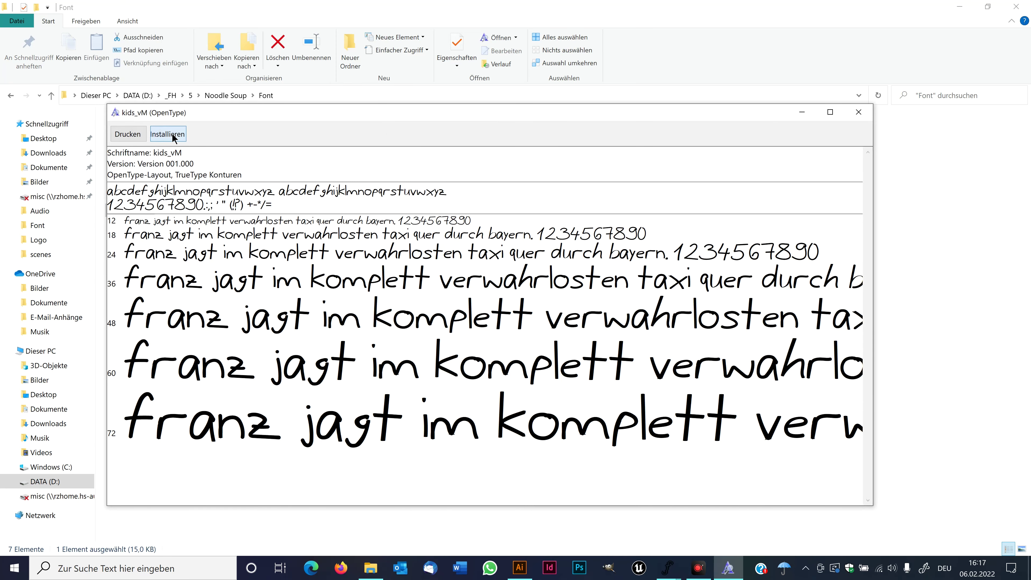
pyautogui.click(173, 134)
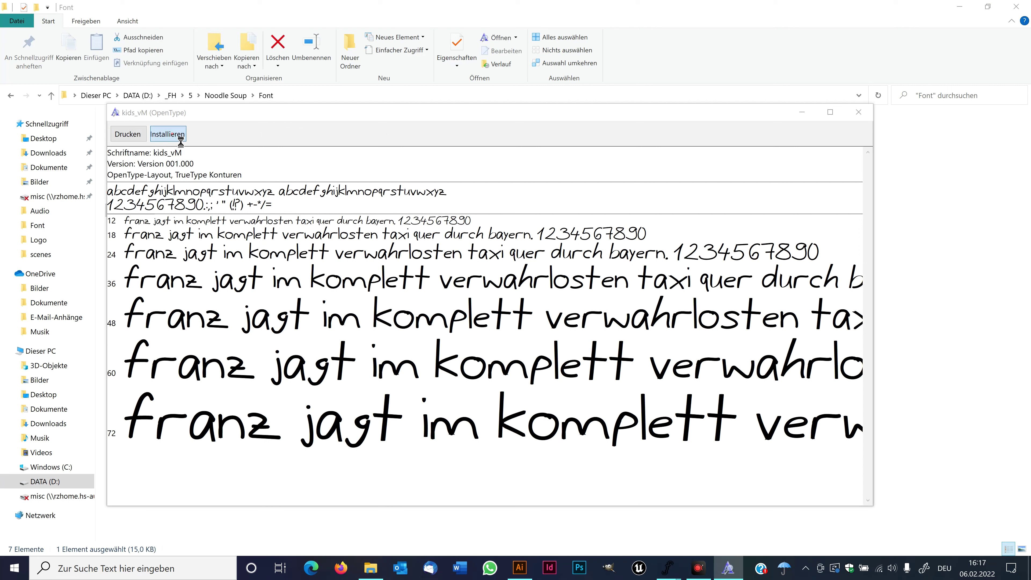